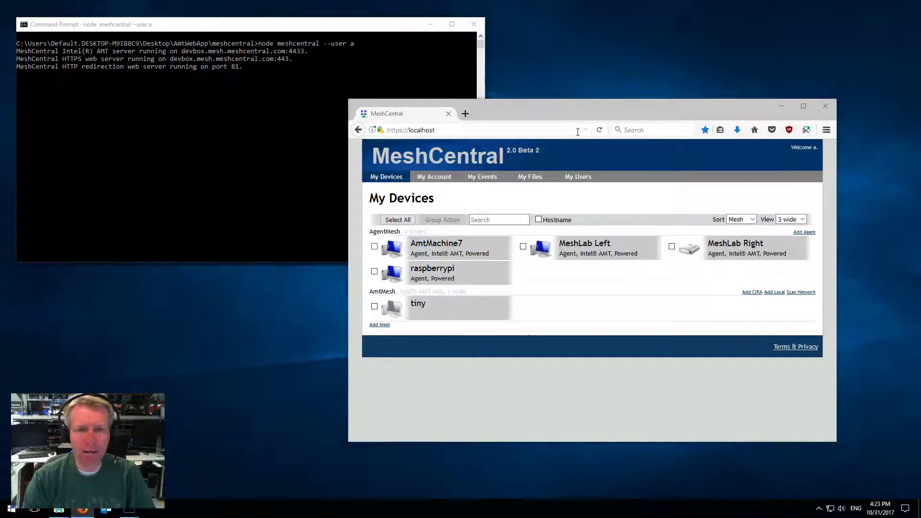
Nudge the MeshCentral browser window and bring the server console window forward
{"action": "left_click_drag", "start_coordinate": [532, 111], "coordinate": [539, 111]}
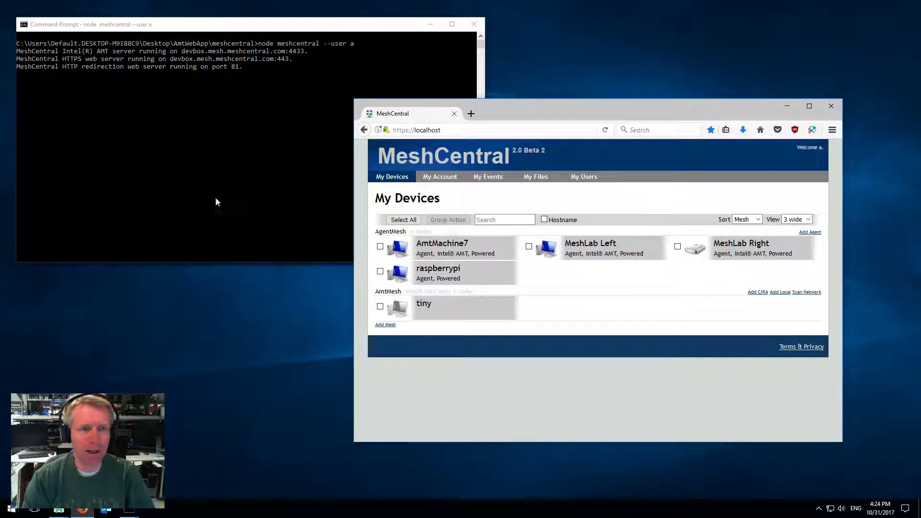
{"action": "left_click_drag", "start_coordinate": [438, 31], "coordinate": [438, 32]}
Minimize the server console, move the browser top-left, and open AmtMachine7's device page enlarged
{"action": "left_click", "coordinate": [435, 25]}
{"action": "left_click_drag", "start_coordinate": [520, 102], "coordinate": [200, 10]}
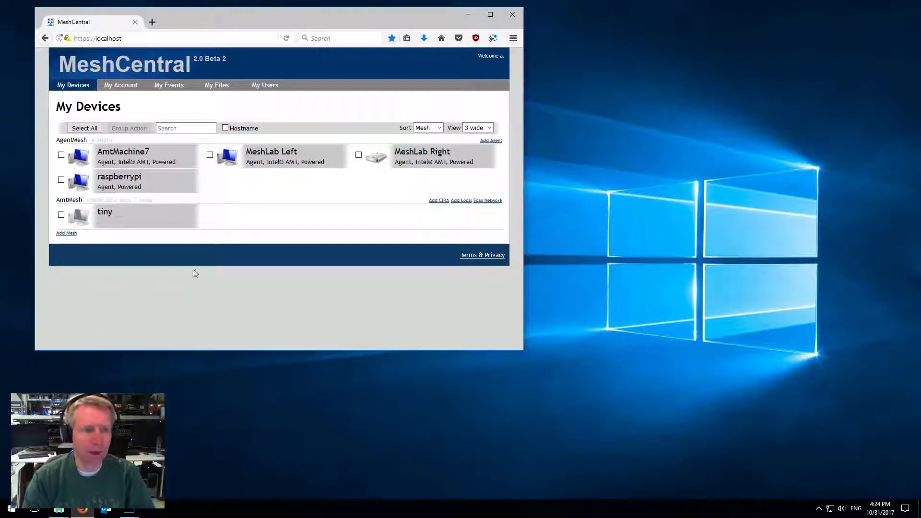
{"action": "left_click", "coordinate": [136, 164]}
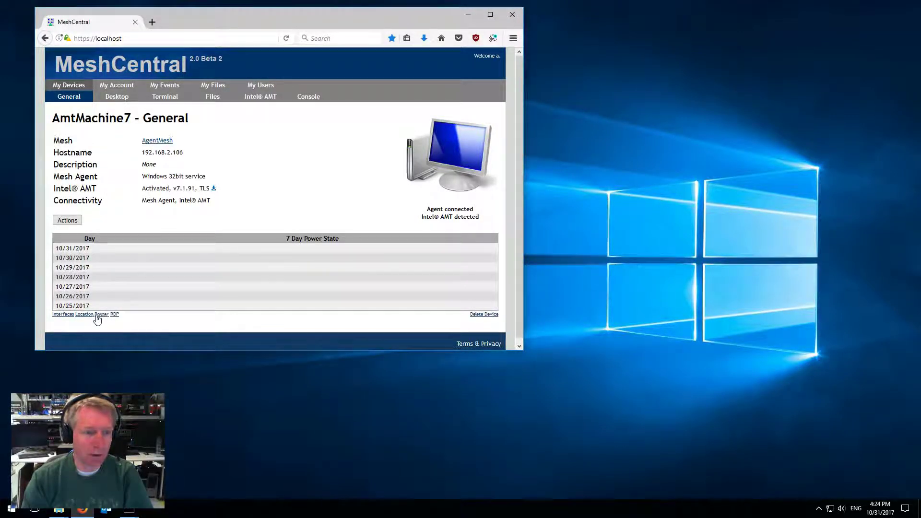
{"action": "left_click_drag", "start_coordinate": [147, 350], "coordinate": [148, 377]}
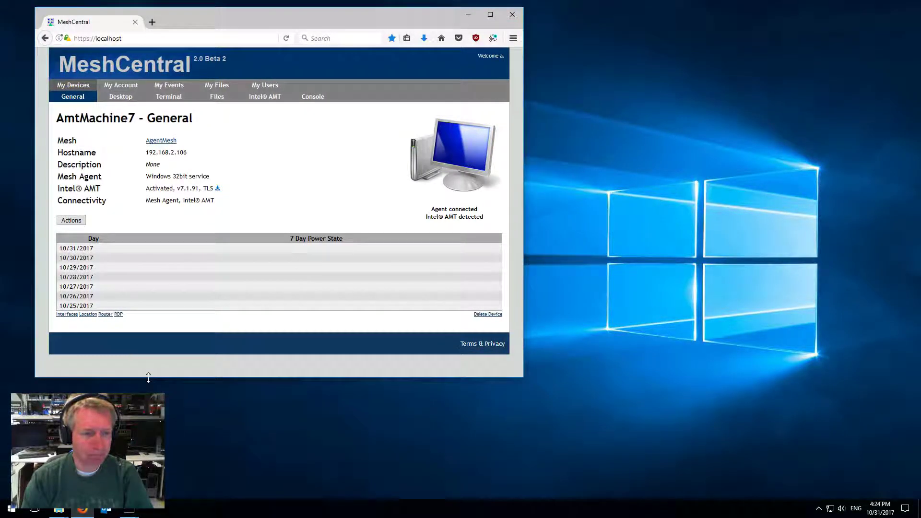
Open AmtMachine7's Network Router dialog, keep Windows (32bit), and download the MeshCmd Win32 executable
{"action": "left_click", "coordinate": [105, 315]}
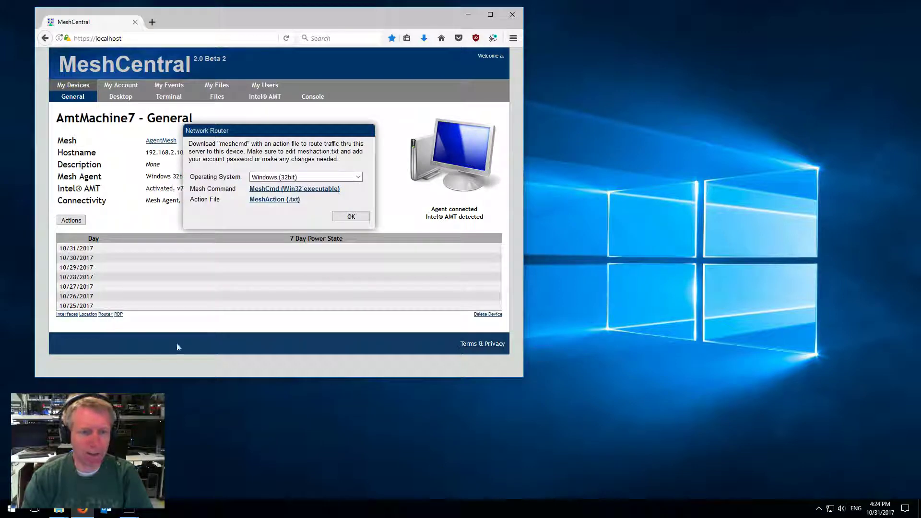
{"action": "left_click", "coordinate": [282, 181]}
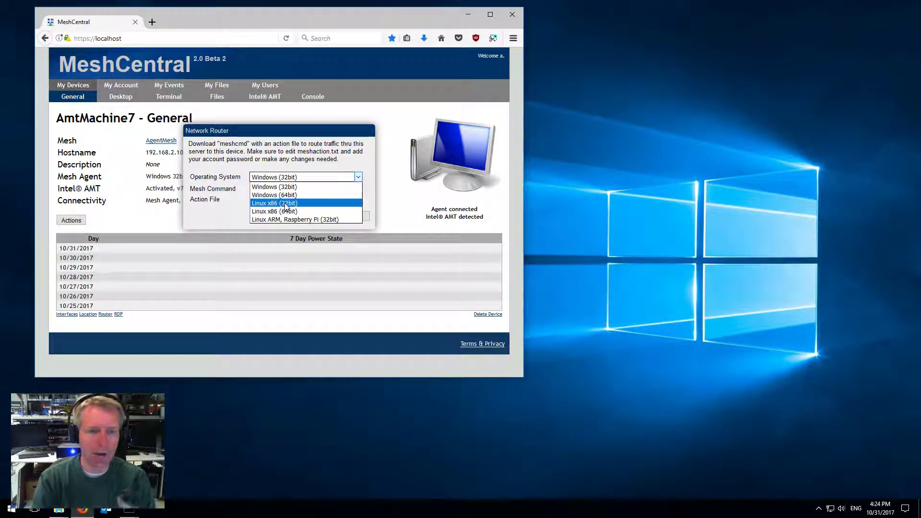
{"action": "left_click", "coordinate": [284, 187]}
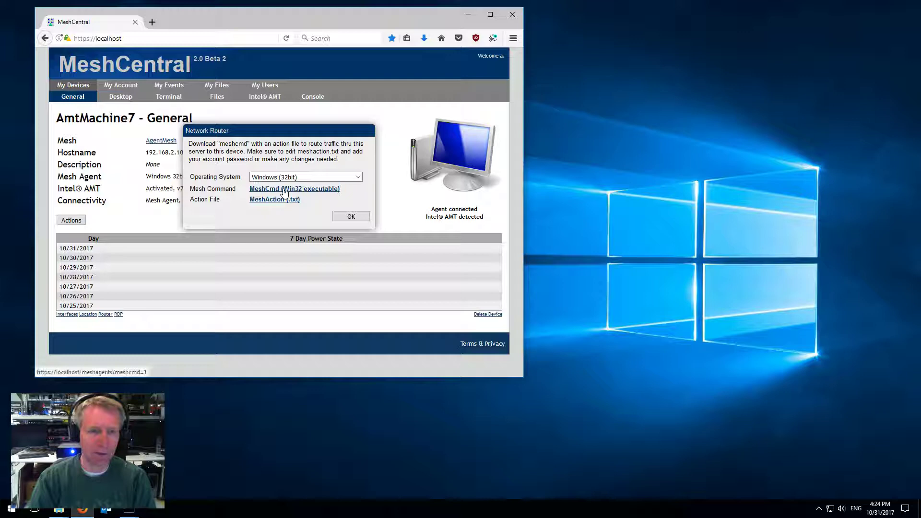
{"action": "left_click", "coordinate": [284, 191]}
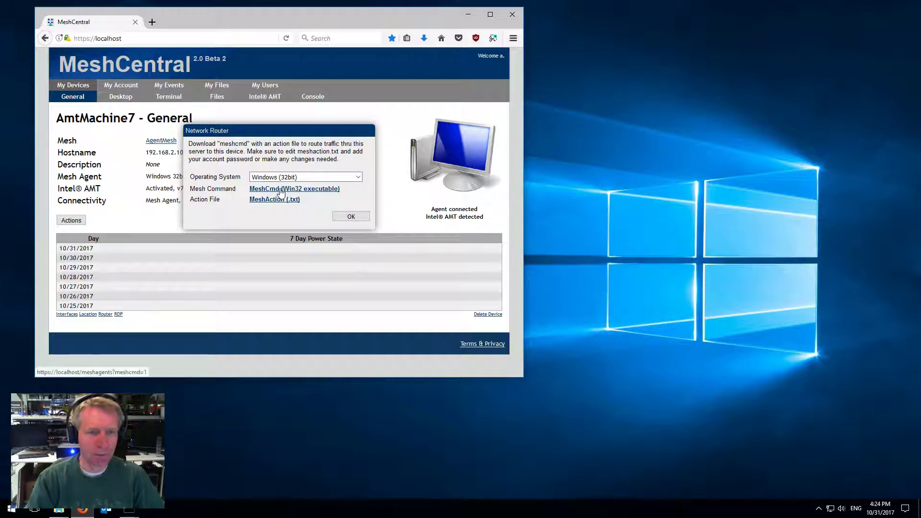
Save meshcmd.exe, then download and save the meshaction.txt action file
{"action": "left_click", "coordinate": [441, 276]}
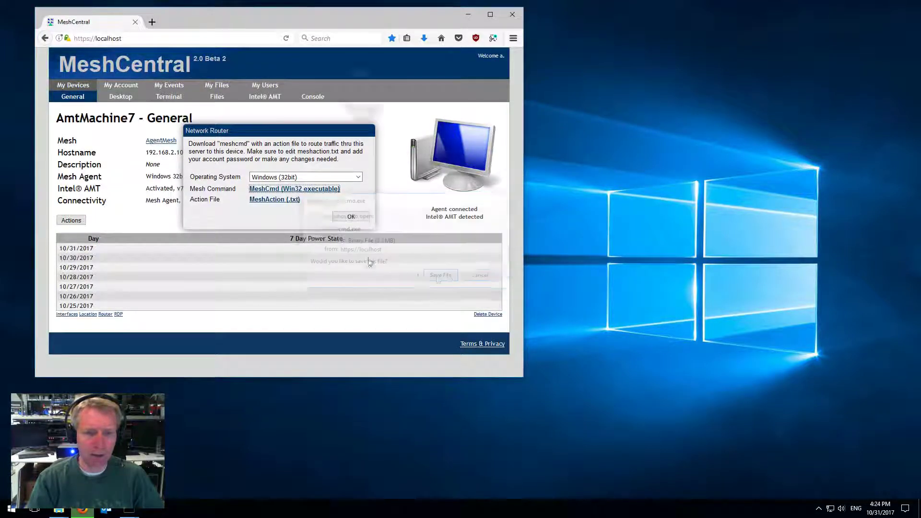
{"action": "left_click", "coordinate": [271, 200]}
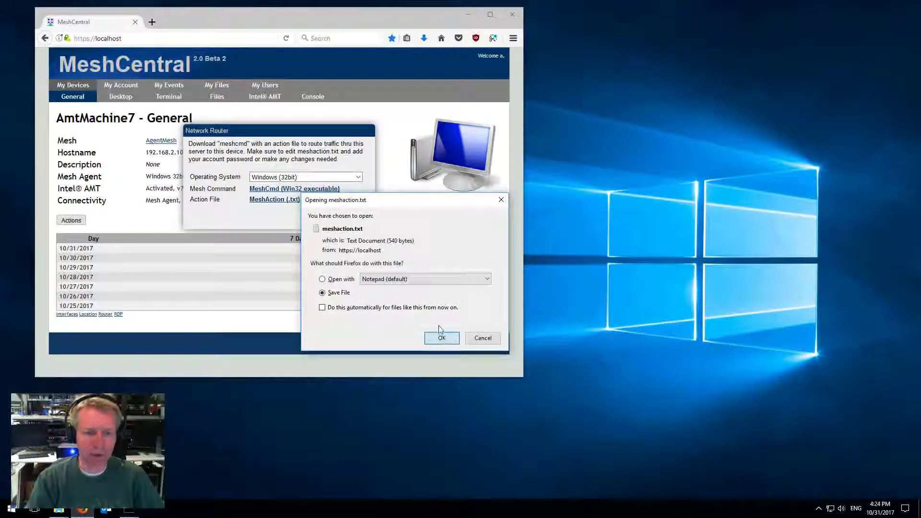
{"action": "left_click", "coordinate": [442, 340]}
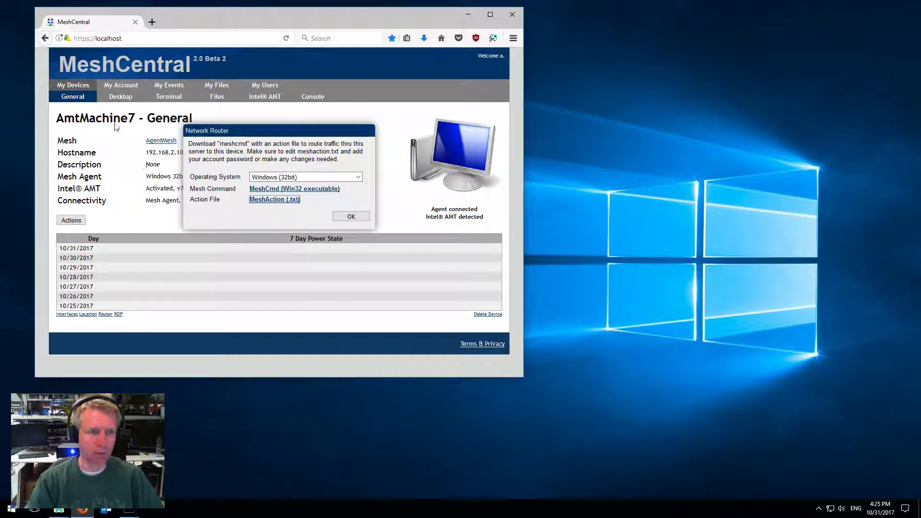
Move meshcmd.exe and meshaction.txt from Downloads into the C: drive's Temp folder
{"action": "left_click", "coordinate": [59, 509]}
{"action": "left_click", "coordinate": [284, 115]}
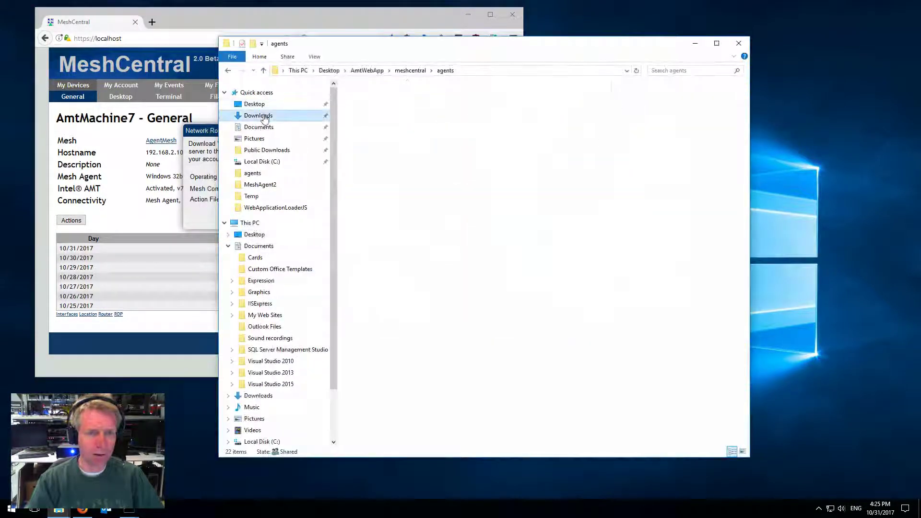
{"action": "left_click_drag", "start_coordinate": [368, 56], "coordinate": [429, 62]}
{"action": "left_click", "coordinate": [434, 125]}
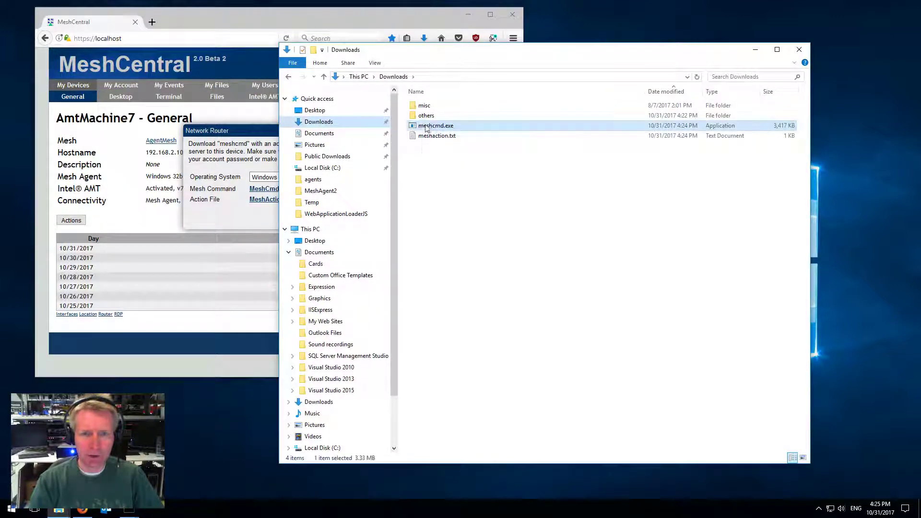
{"action": "left_click", "coordinate": [435, 136], "text": "shift"}
{"action": "left_click_drag", "start_coordinate": [436, 126], "coordinate": [312, 202]}
Go to C:\Temp and open meshaction.txt in Notepad
{"action": "left_click", "coordinate": [312, 202]}
{"action": "left_click", "coordinate": [491, 237]}
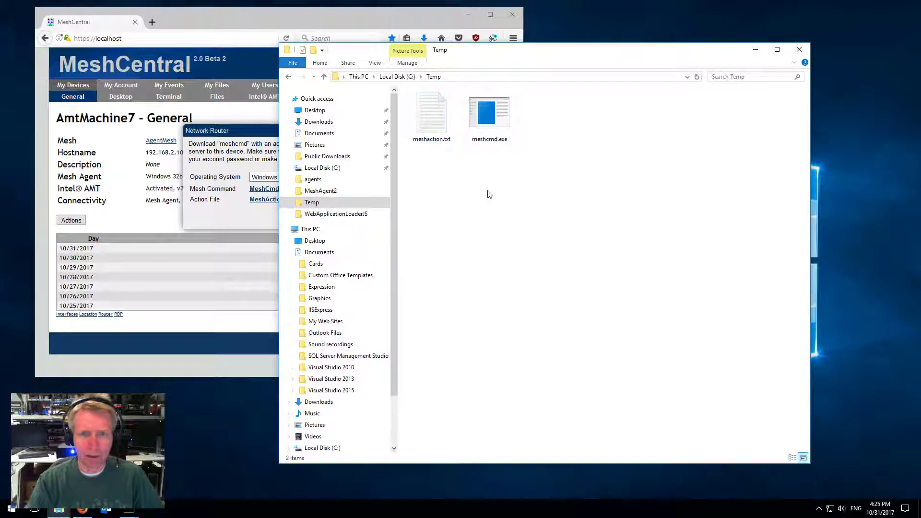
{"action": "double_click", "coordinate": [440, 128]}
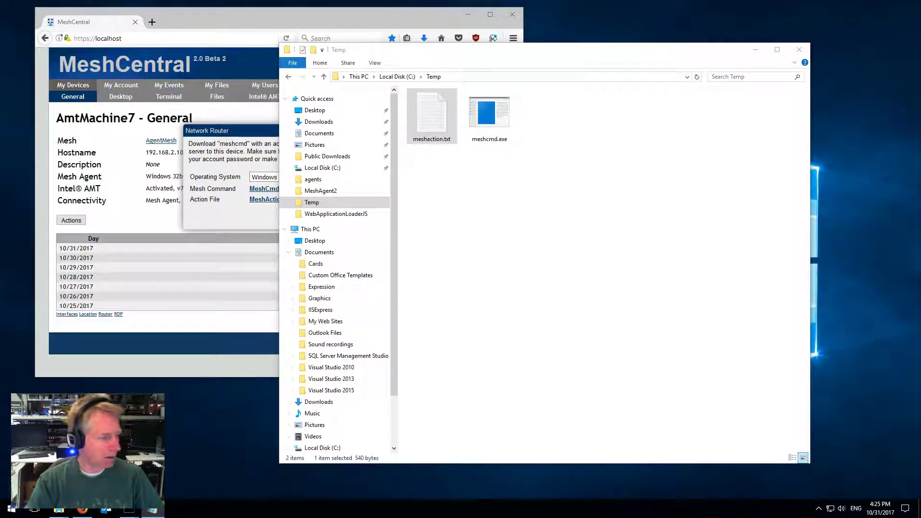
Lower and narrow the meshaction.txt Notepad window, then launch Visual Studio 2015 via Start search
{"action": "left_click_drag", "start_coordinate": [539, 129], "coordinate": [539, 225]}
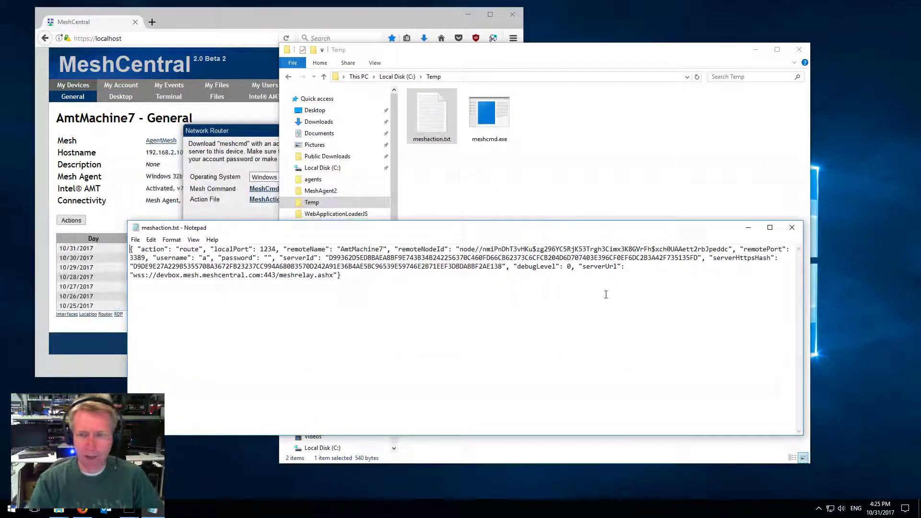
{"action": "left_click_drag", "start_coordinate": [802, 339], "coordinate": [682, 341]}
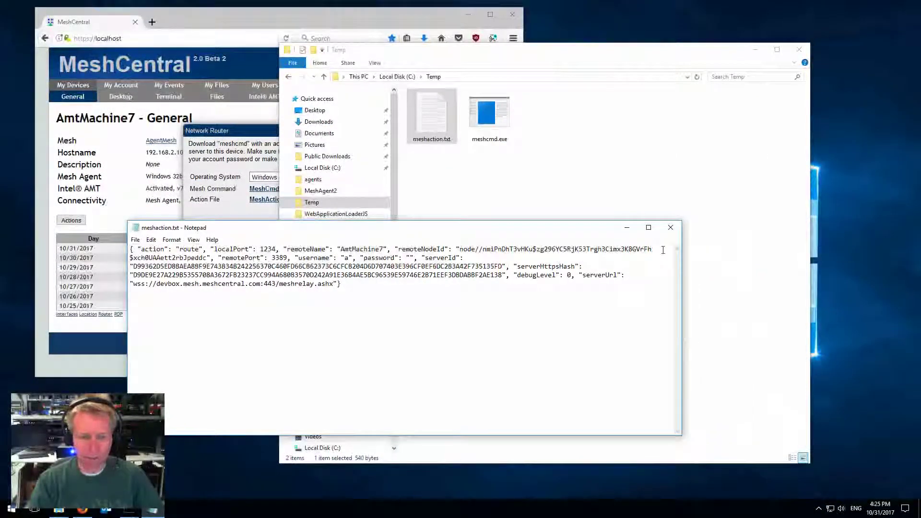
{"action": "key", "text": "super"}
{"action": "type", "text": "visual"}
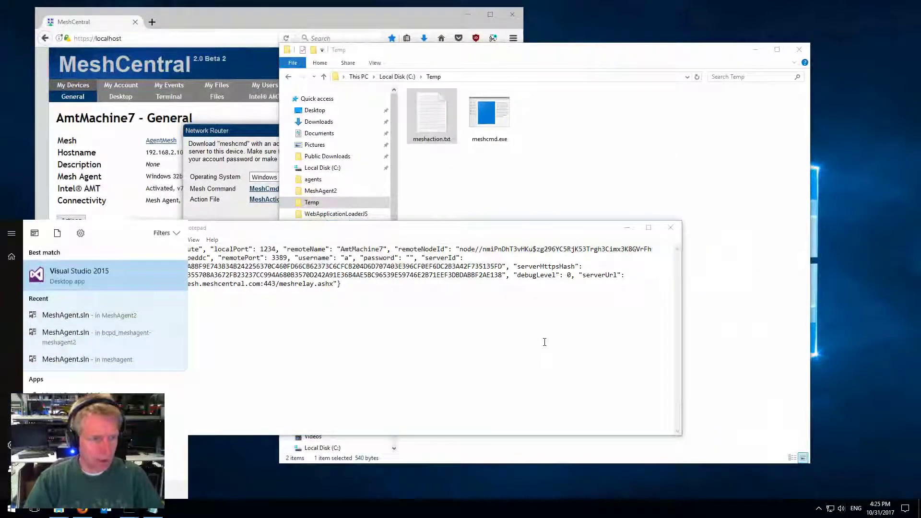
{"action": "key", "text": "Return"}
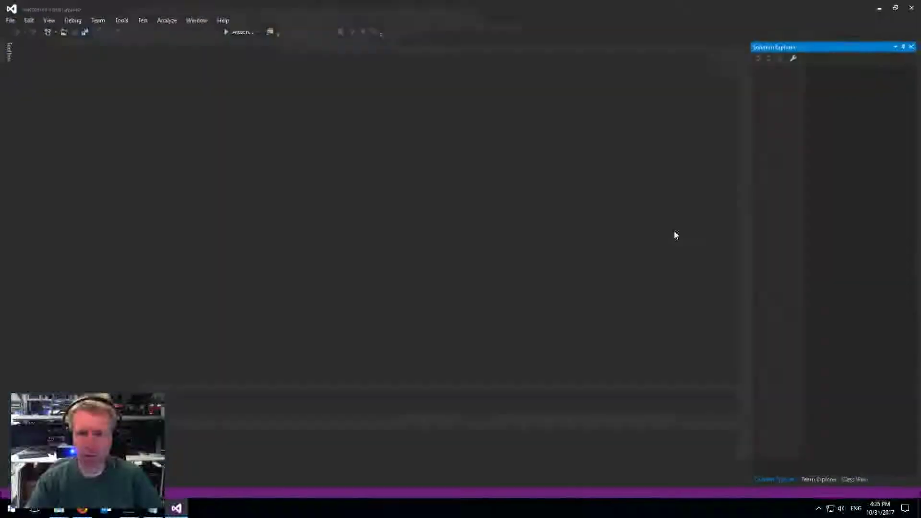
Open meshaction.txt in Visual Studio, close the Notepad copy, and maximize Visual Studio
{"action": "double_click", "coordinate": [487, 5]}
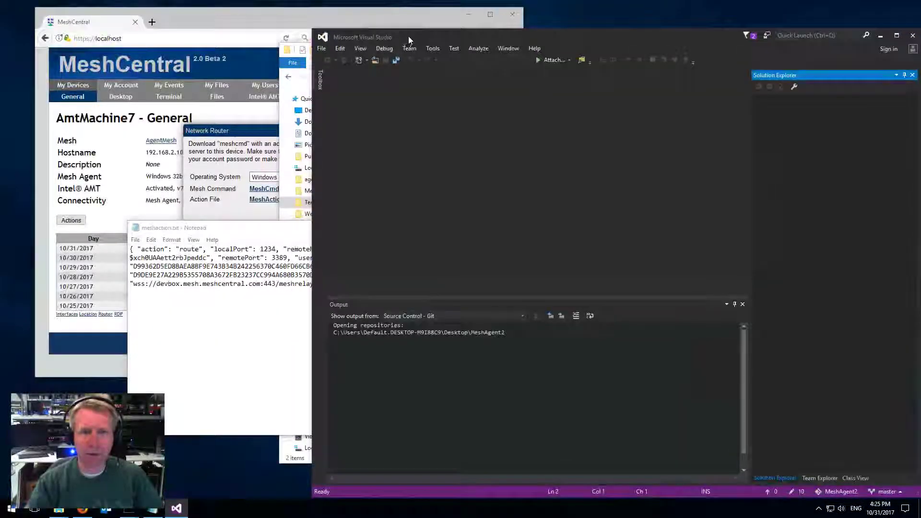
{"action": "left_click_drag", "start_coordinate": [408, 36], "coordinate": [584, 54]}
{"action": "left_click_drag", "start_coordinate": [432, 115], "coordinate": [674, 208]}
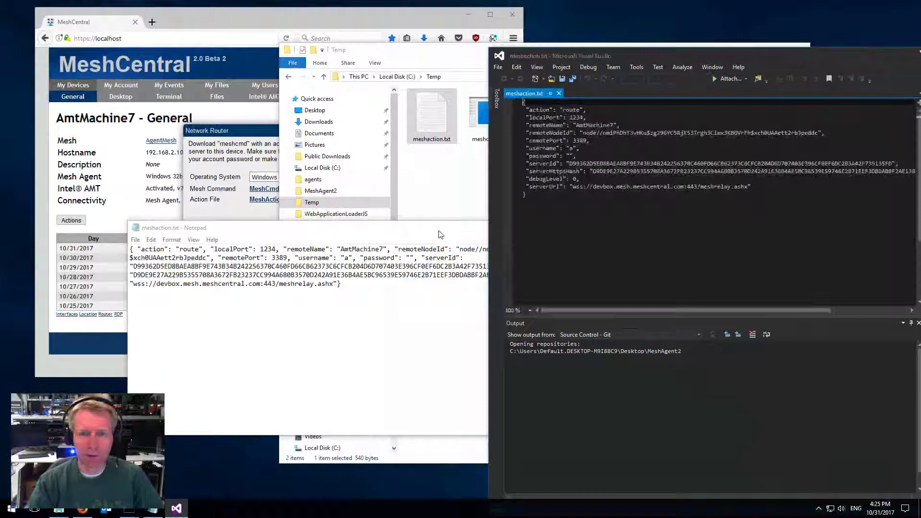
{"action": "left_click", "coordinate": [441, 233]}
{"action": "left_click", "coordinate": [669, 227]}
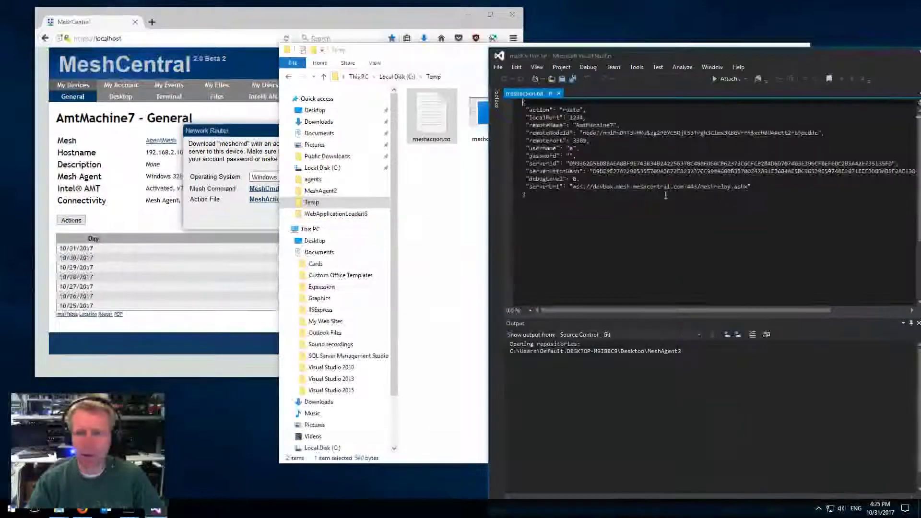
{"action": "double_click", "coordinate": [658, 57]}
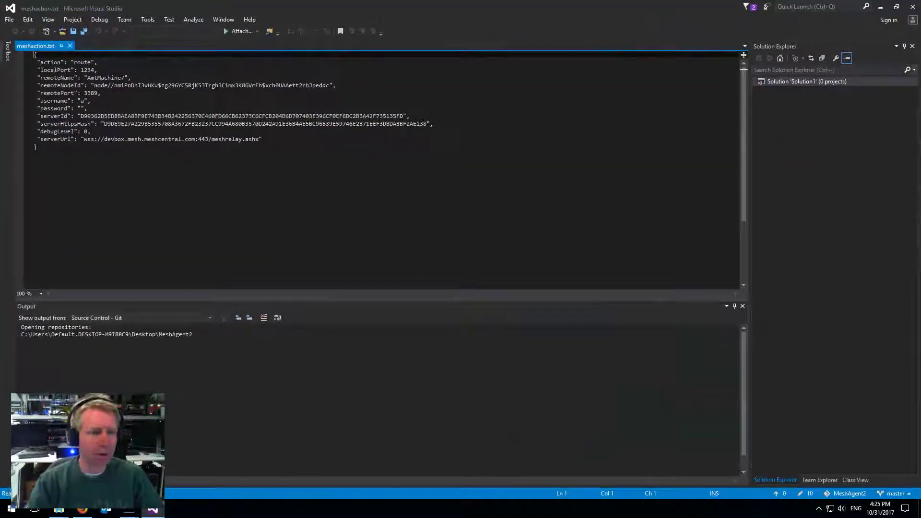
Review the route, localPort 1234, remoteName AmtMachine7, remotePort 3389 and username values against MeshCentral's instructions
{"action": "double_click", "coordinate": [76, 63]}
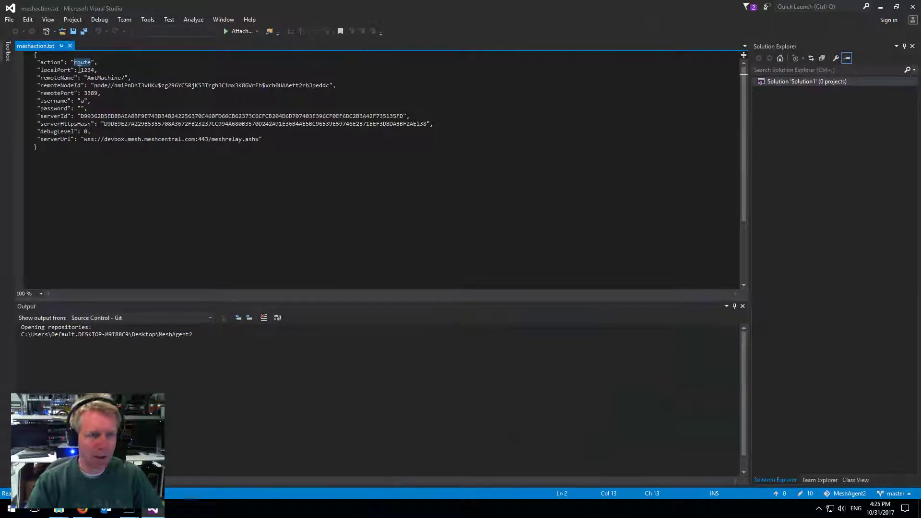
{"action": "left_click_drag", "start_coordinate": [80, 70], "coordinate": [96, 70]}
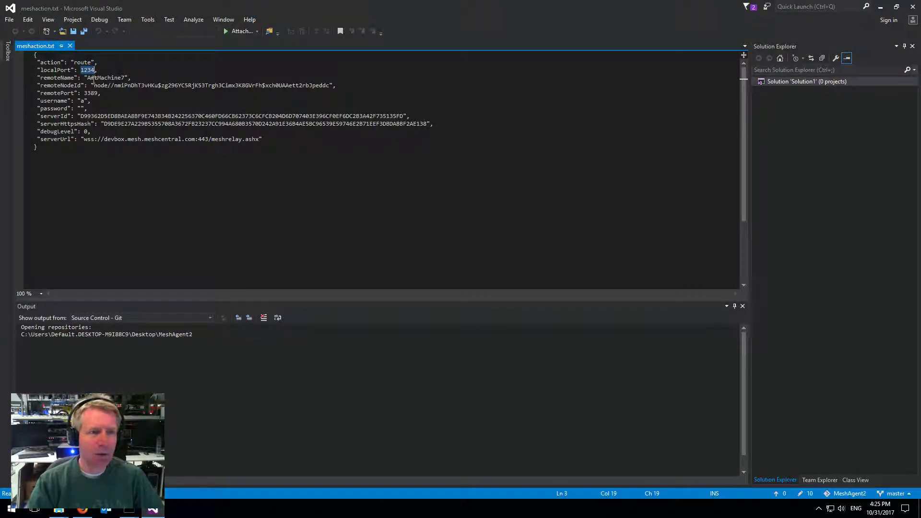
{"action": "left_click_drag", "start_coordinate": [86, 78], "coordinate": [338, 87]}
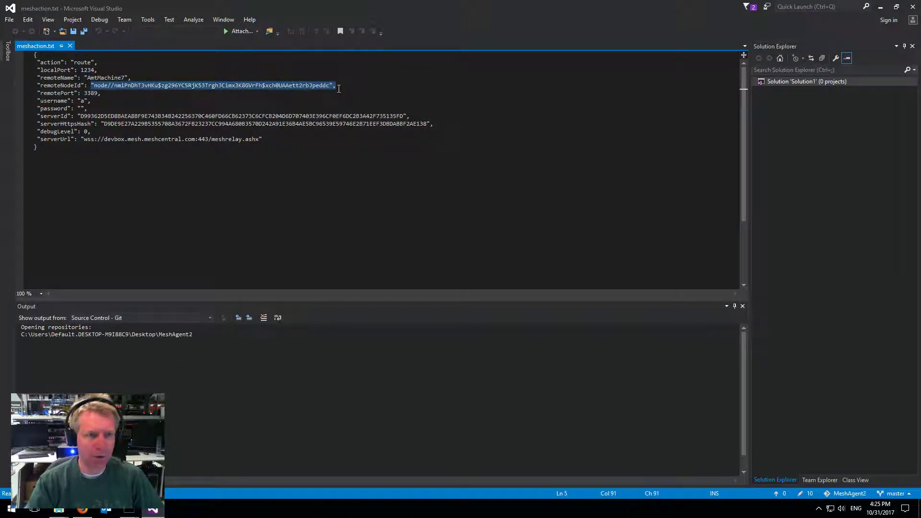
{"action": "left_click_drag", "start_coordinate": [84, 93], "coordinate": [110, 93]}
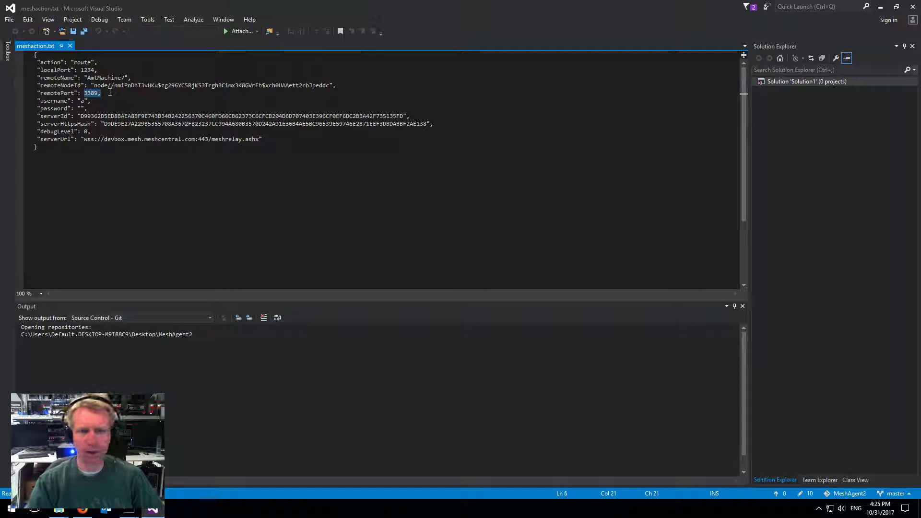
{"action": "left_click", "coordinate": [110, 93]}
{"action": "left_click", "coordinate": [79, 100]}
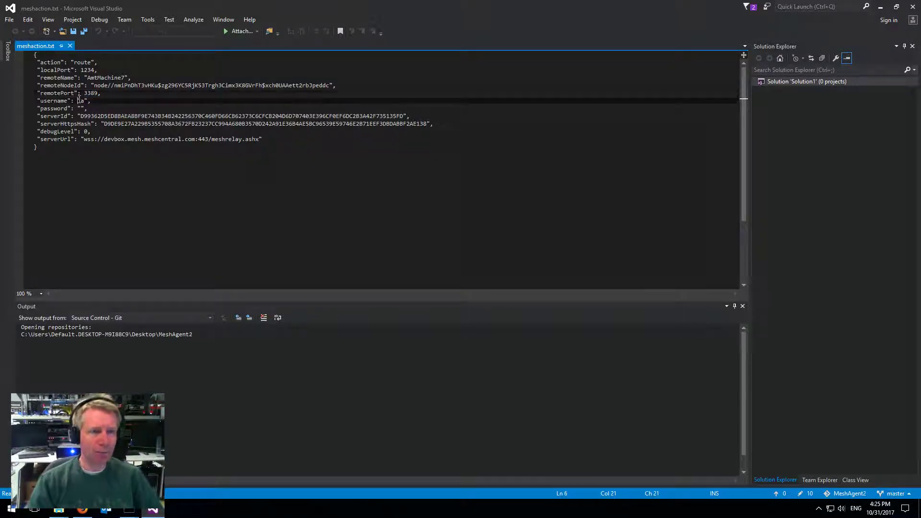
{"action": "left_click_drag", "start_coordinate": [78, 100], "coordinate": [90, 100]}
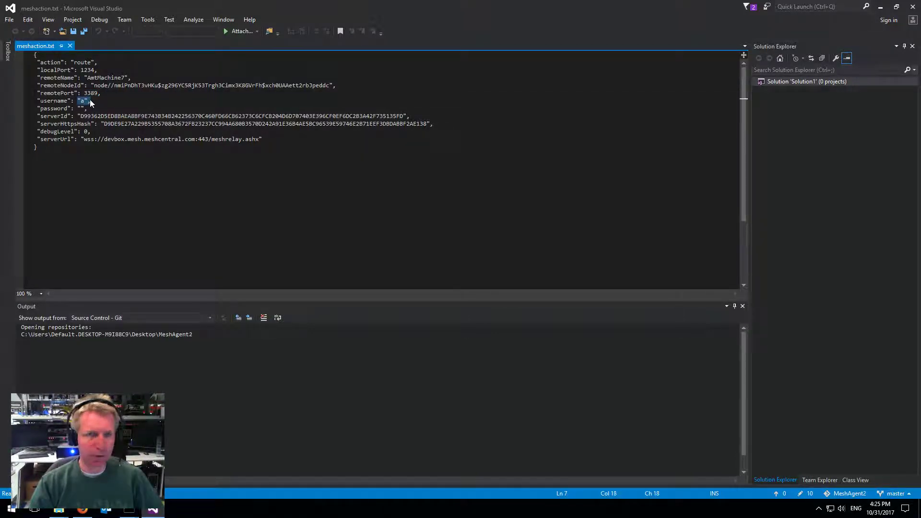
{"action": "left_click", "coordinate": [91, 105]}
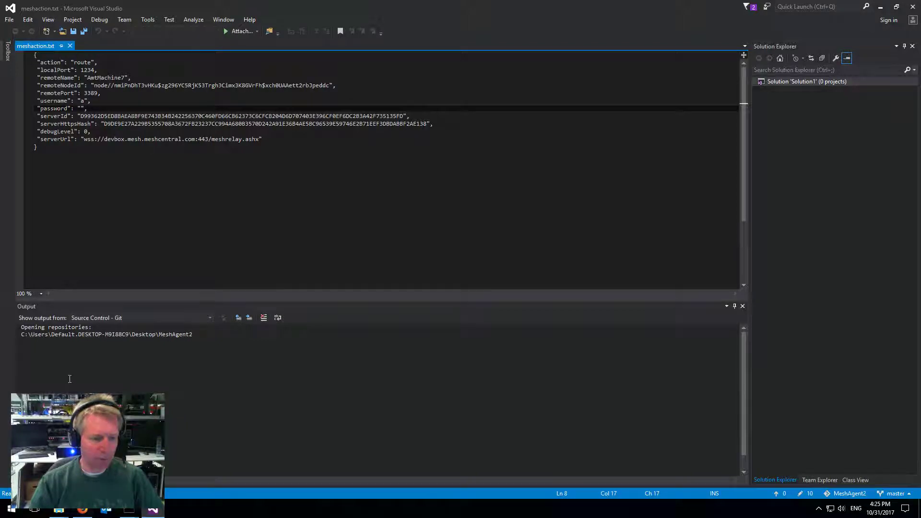
{"action": "left_click", "coordinate": [82, 511]}
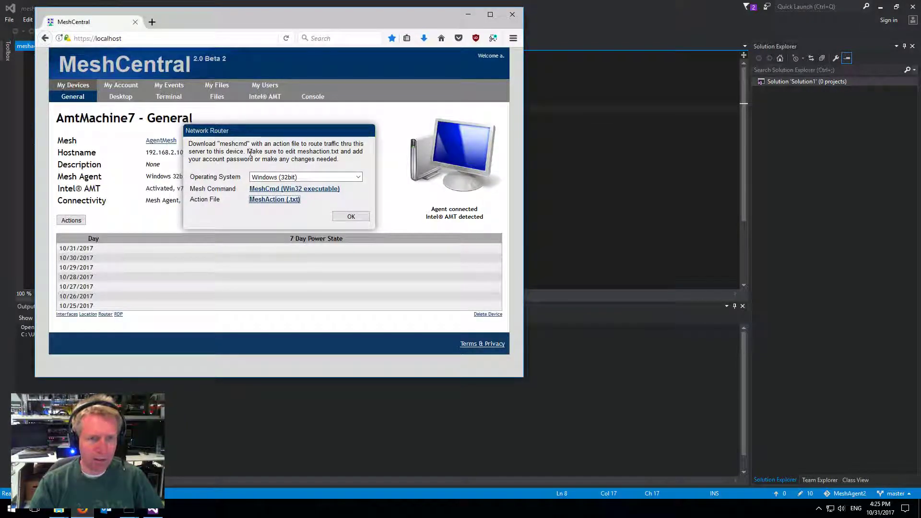
Enter the account password in meshaction.txt's password value and save the file
{"action": "left_click_drag", "start_coordinate": [247, 153], "coordinate": [339, 161]}
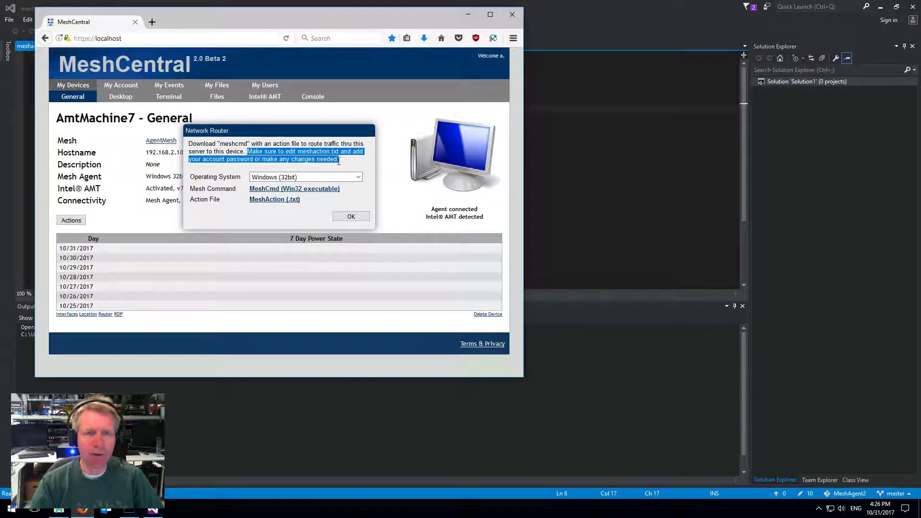
{"action": "left_click", "coordinate": [468, 14]}
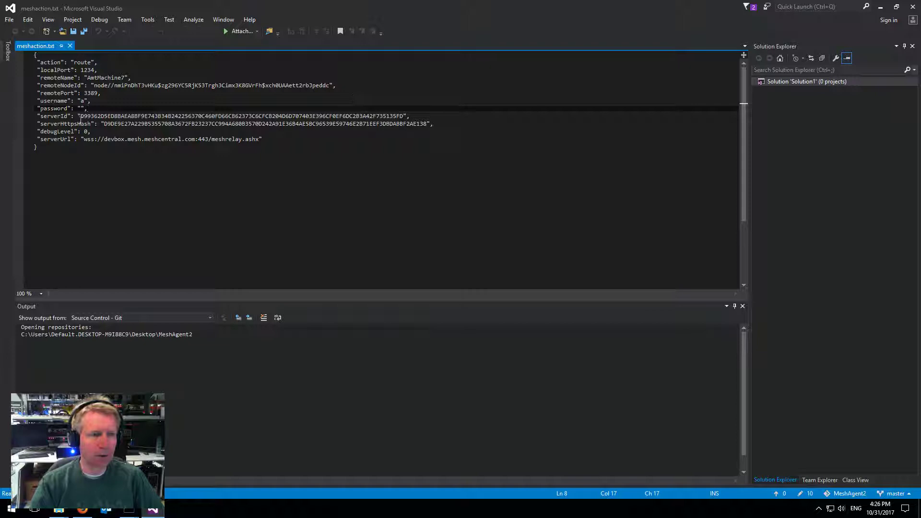
{"action": "type", "text": "a"}
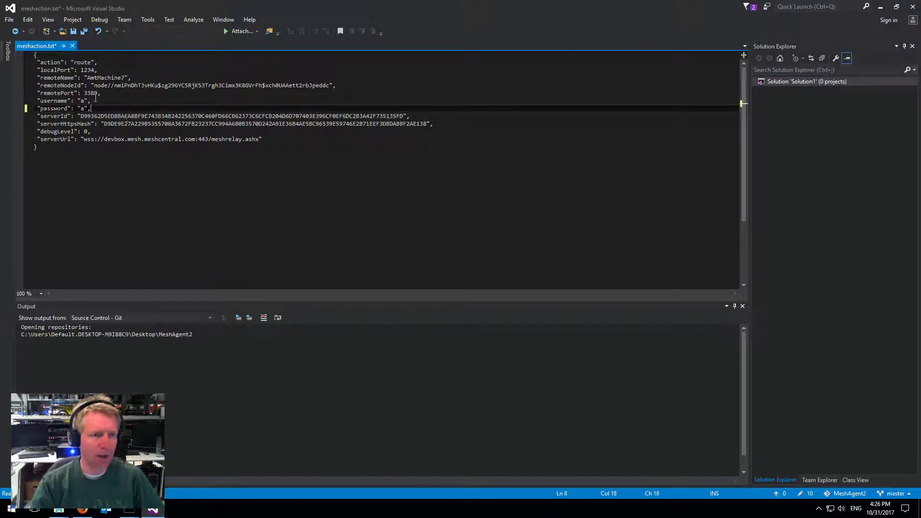
{"action": "key", "text": "ctrl+s"}
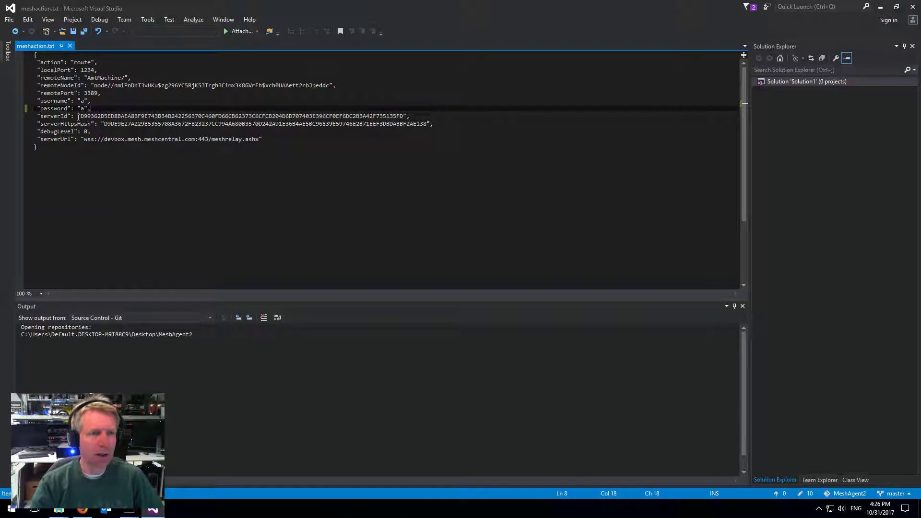
Check the serverHttpsHash and serverUrl relay values, then minimize Visual Studio
{"action": "left_click_drag", "start_coordinate": [78, 116], "coordinate": [149, 122]}
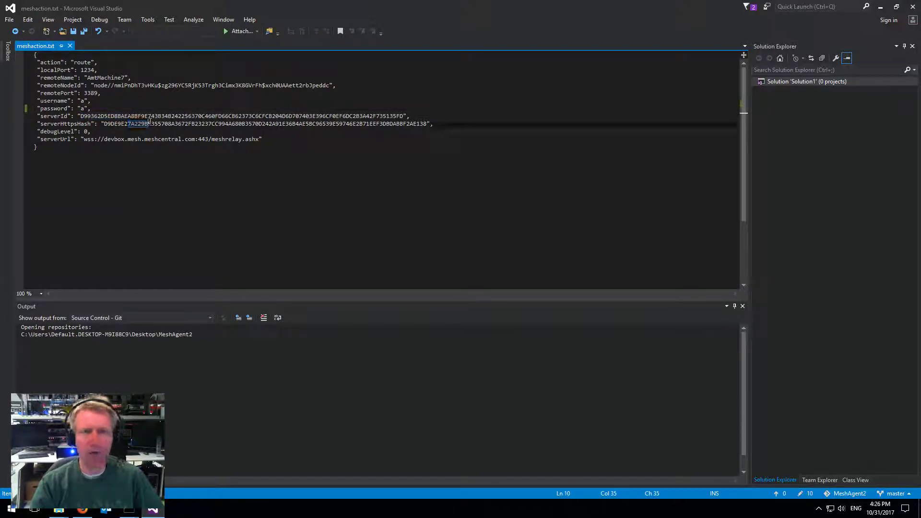
{"action": "left_click", "coordinate": [149, 122]}
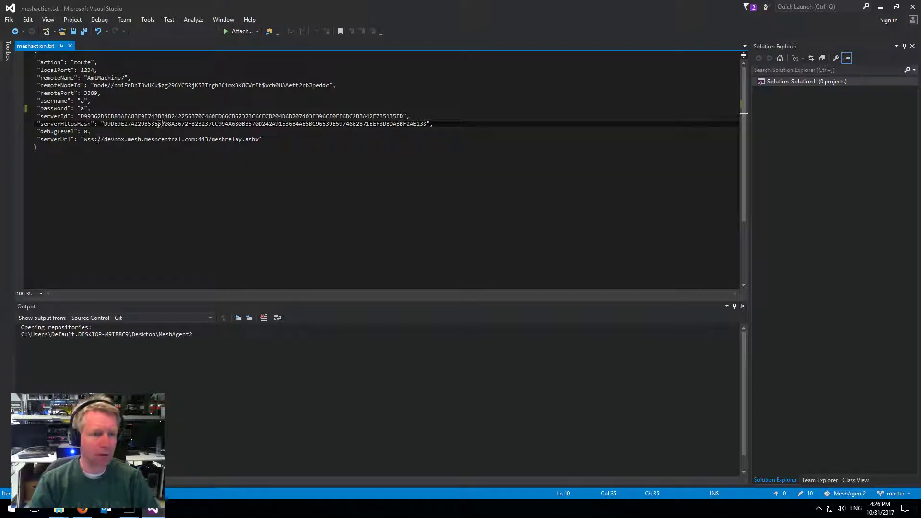
{"action": "left_click_drag", "start_coordinate": [84, 139], "coordinate": [258, 139]}
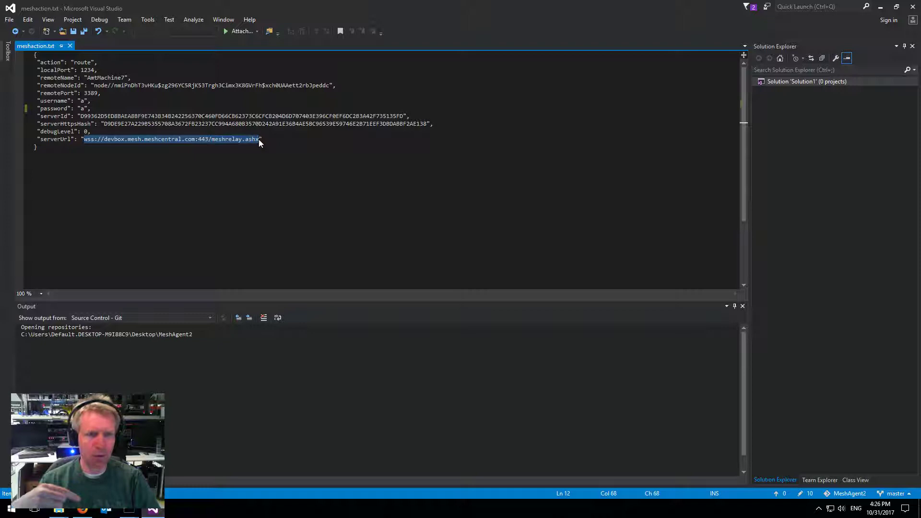
{"action": "left_click", "coordinate": [275, 146]}
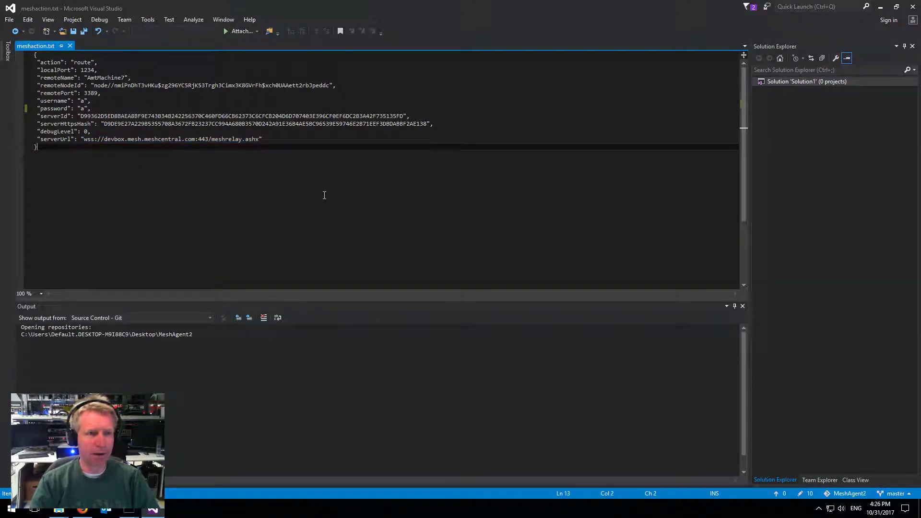
{"action": "left_click", "coordinate": [880, 6]}
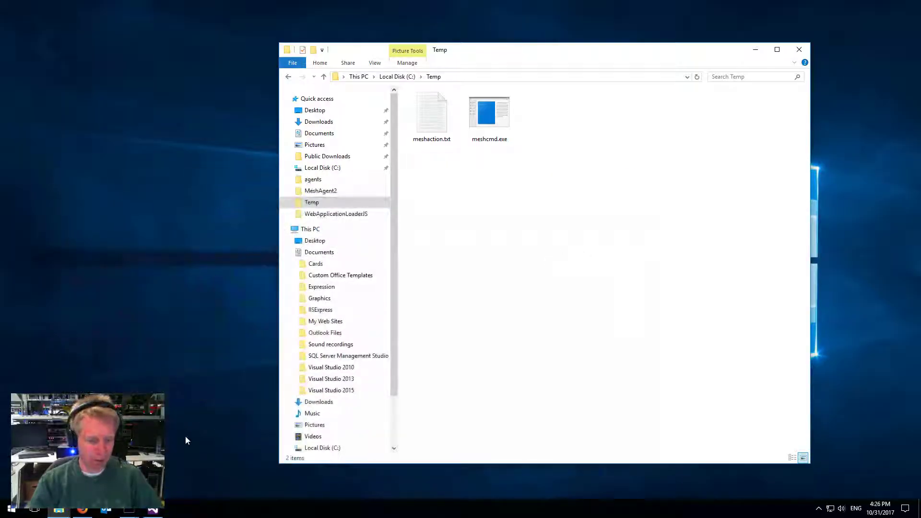
Open Command Prompt, change to C:\Temp, and list its files with dir
{"action": "key", "text": "super"}
{"action": "type", "text": "command"}
{"action": "key", "text": "Return"}
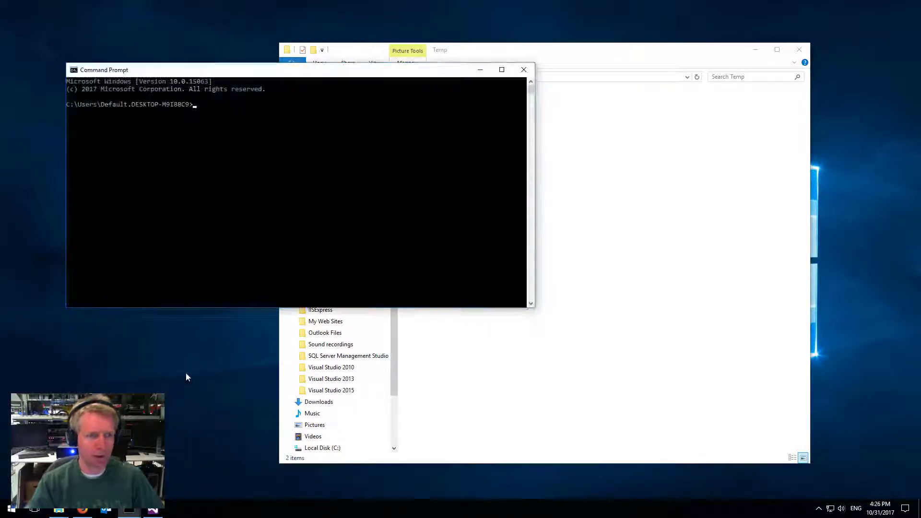
{"action": "left_click_drag", "start_coordinate": [254, 72], "coordinate": [254, 160]}
{"action": "type", "text": "cd\\"}
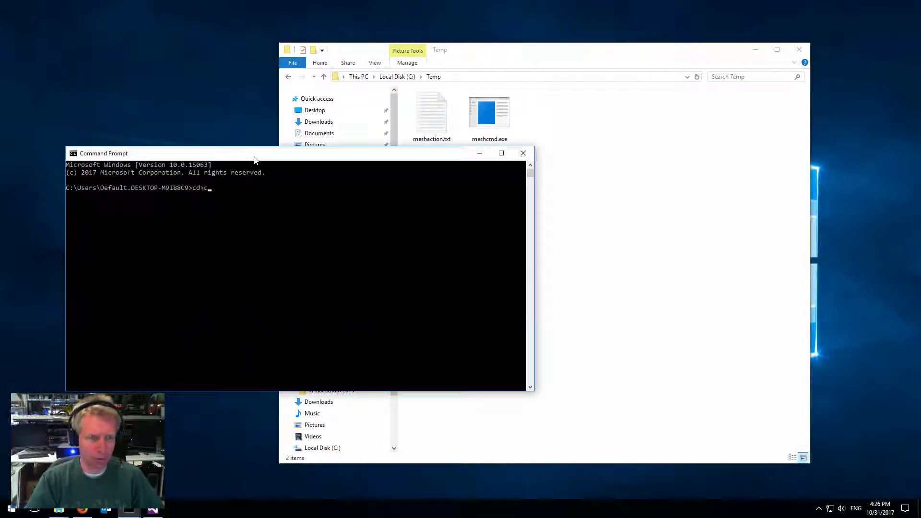
{"action": "key", "text": "Return"}
{"action": "type", "text": "cd temp"}
{"action": "key", "text": "Return"}
{"action": "type", "text": "dir"}
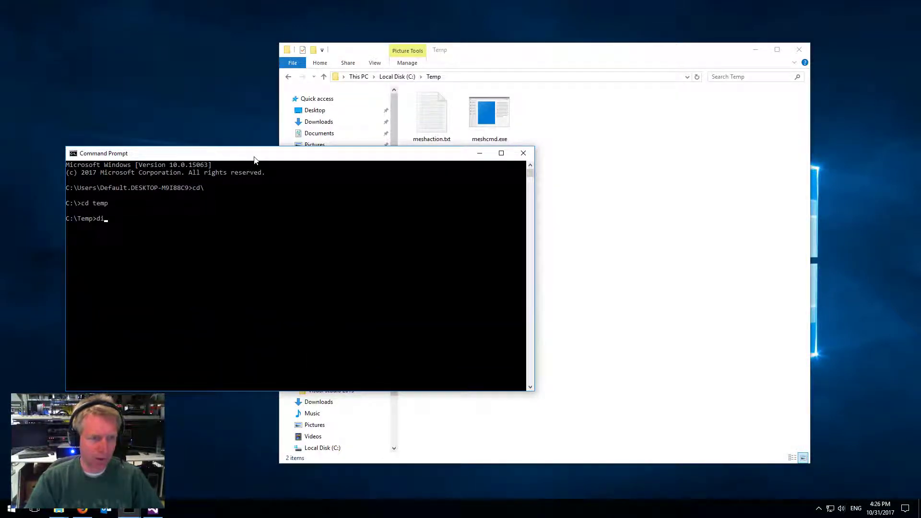
{"action": "key", "text": "Return"}
Run meshcmd to redirect local port 1234 to AmtMachine7:3389
{"action": "type", "text": "meshcmd\\"}
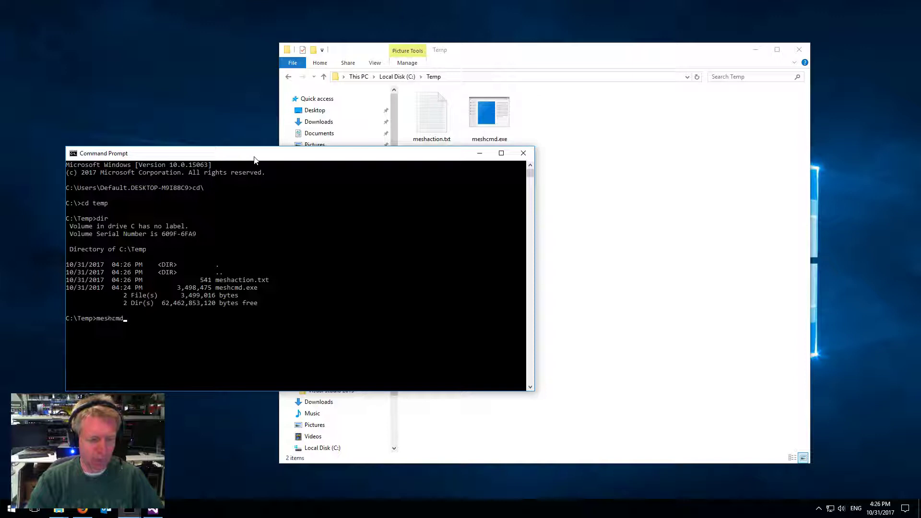
{"action": "key", "text": "Return"}
{"action": "type", "text": "meshcmd"}
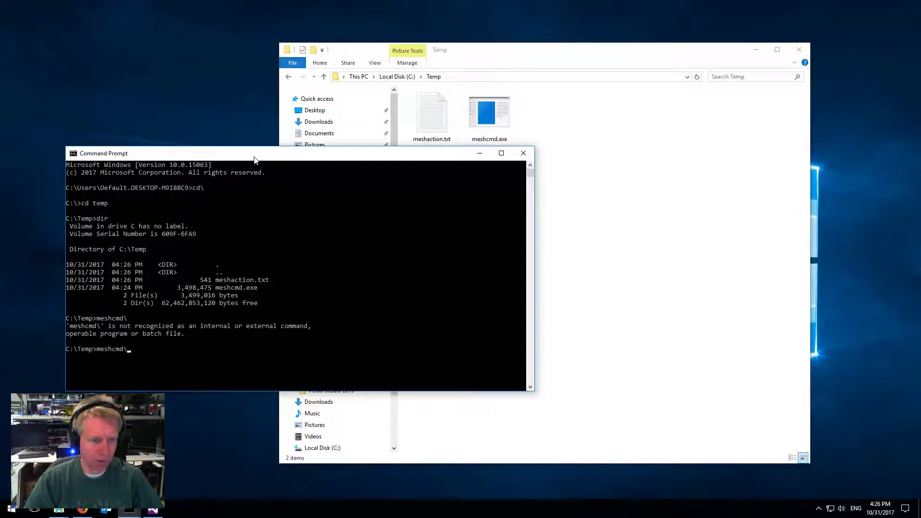
{"action": "key", "text": "Return"}
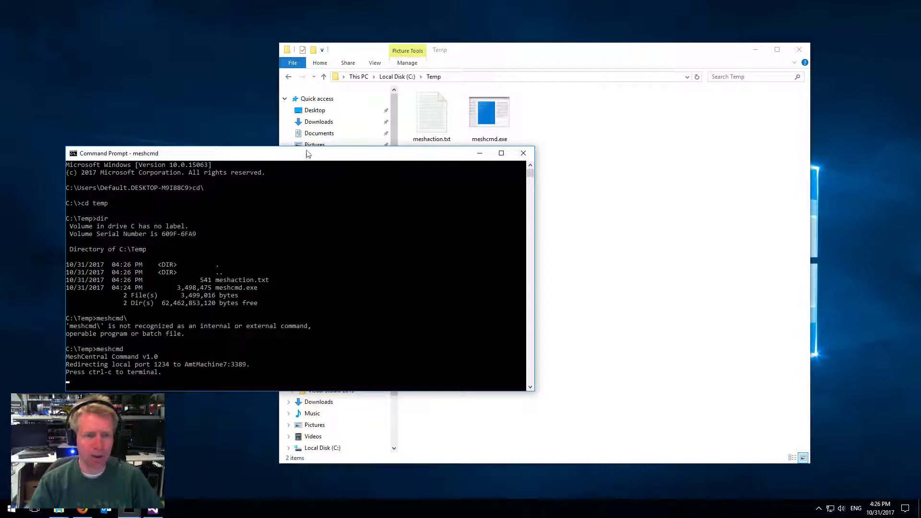
{"action": "left_click_drag", "start_coordinate": [308, 157], "coordinate": [275, 44]}
Launch Remote Desktop Connection and connect to 127.0.0.1:1234
{"action": "key", "text": "super"}
{"action": "type", "text": "remote"}
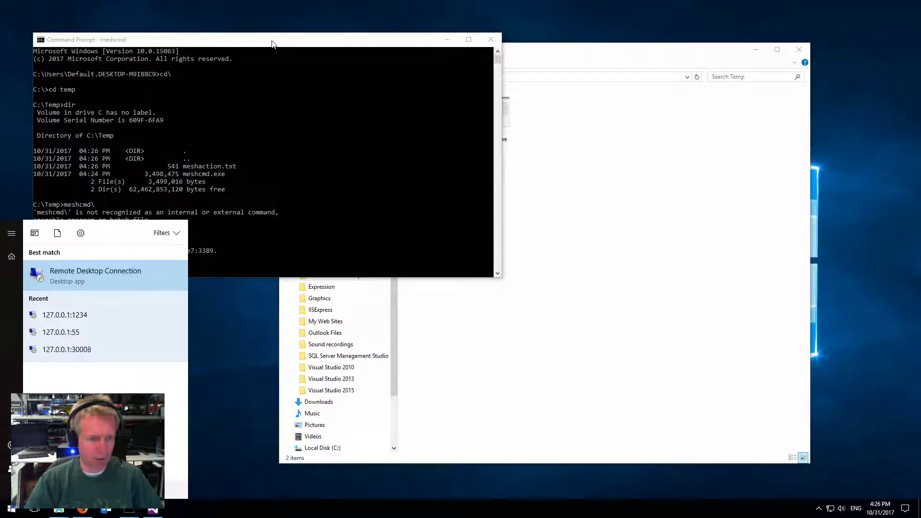
{"action": "key", "text": "Return"}
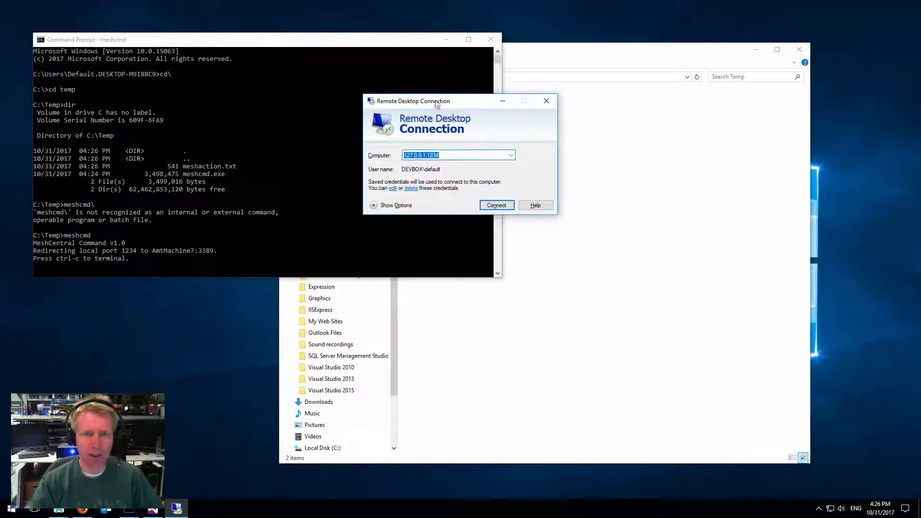
{"action": "left_click_drag", "start_coordinate": [436, 104], "coordinate": [342, 226]}
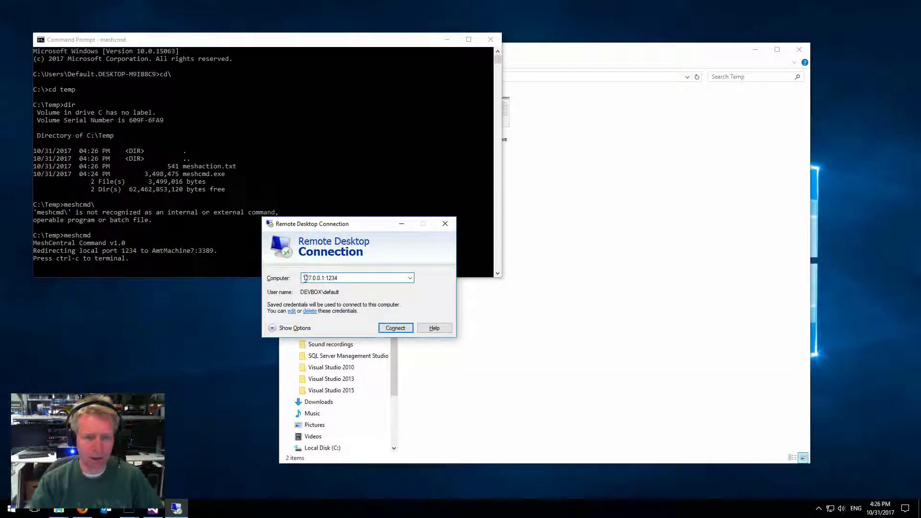
{"action": "left_click_drag", "start_coordinate": [302, 279], "coordinate": [350, 280]}
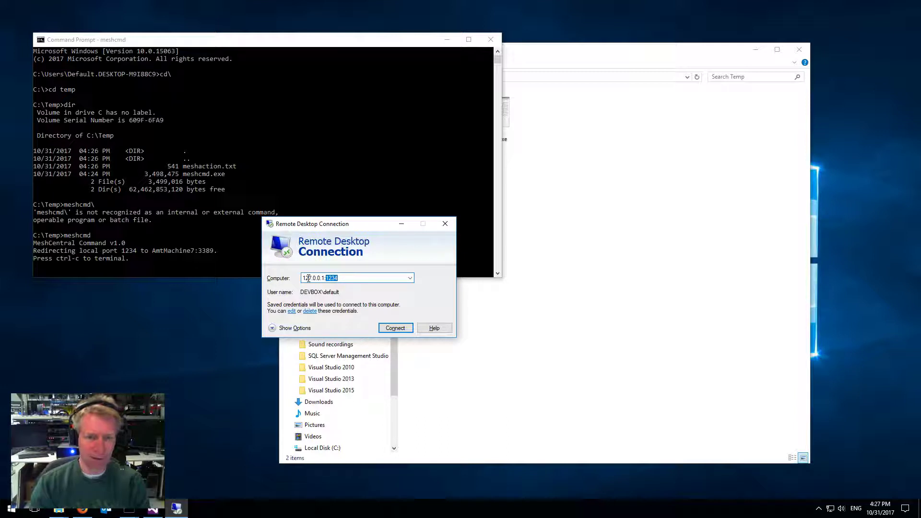
{"action": "left_click", "coordinate": [334, 279]}
{"action": "left_click_drag", "start_coordinate": [338, 278], "coordinate": [305, 285]}
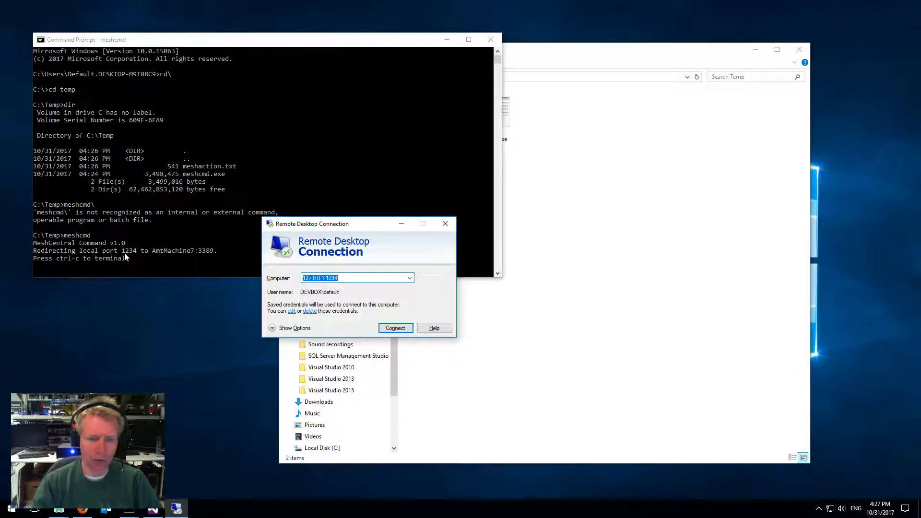
{"action": "left_click", "coordinate": [395, 328]}
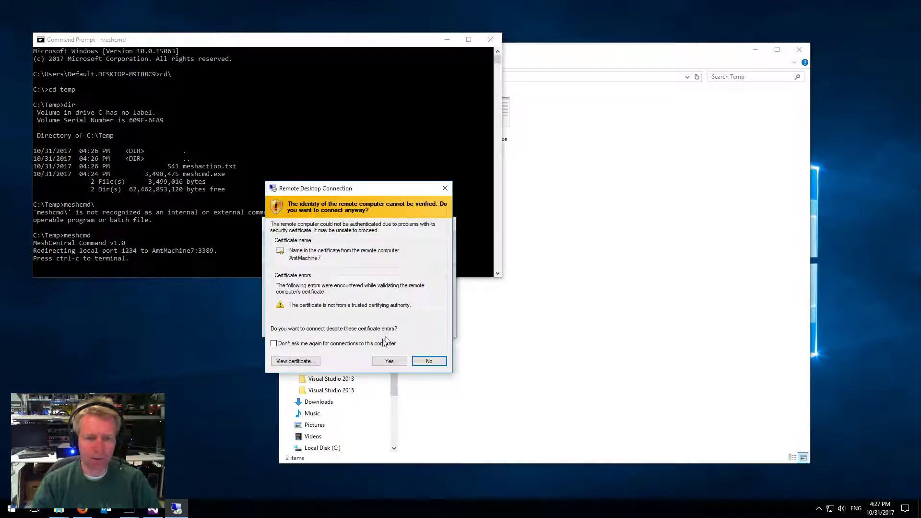
Accept AmtMachine7's untrusted certificate and reposition the remote desktop window up and to the right
{"action": "left_click", "coordinate": [389, 360]}
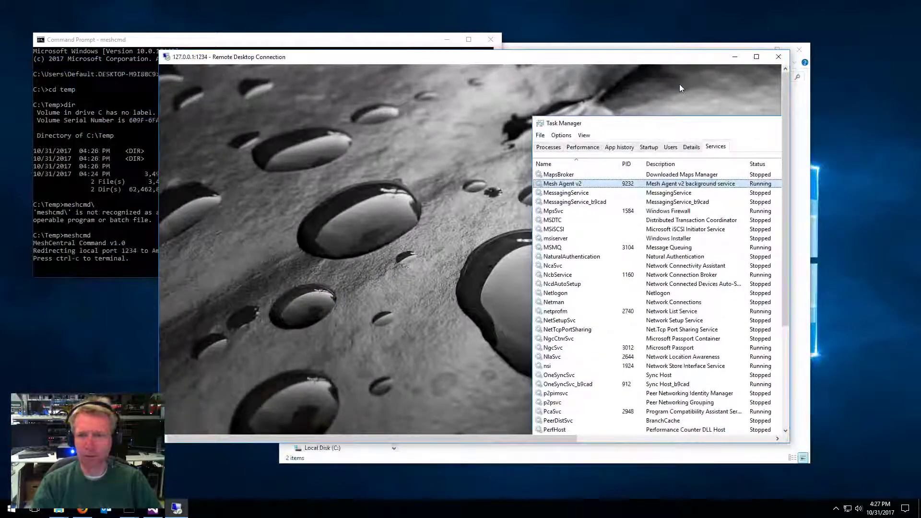
{"action": "double_click", "coordinate": [675, 60]}
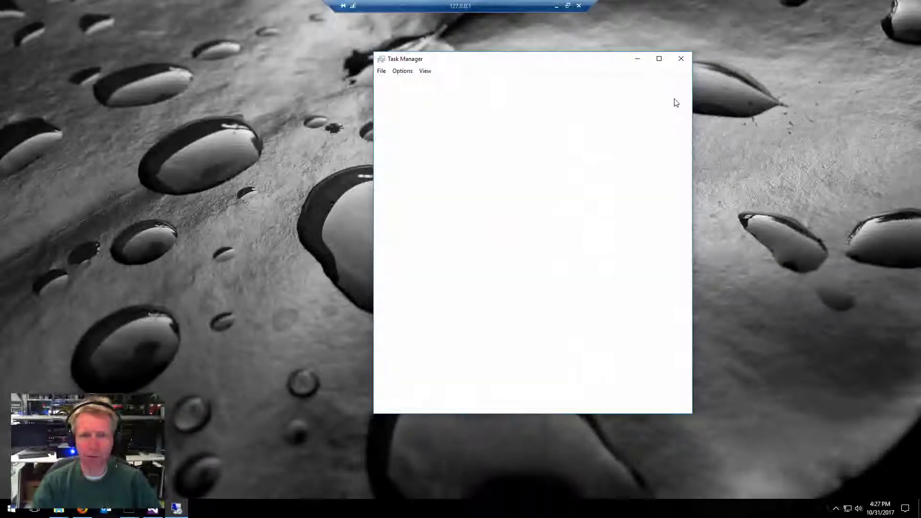
{"action": "double_click", "coordinate": [513, 7]}
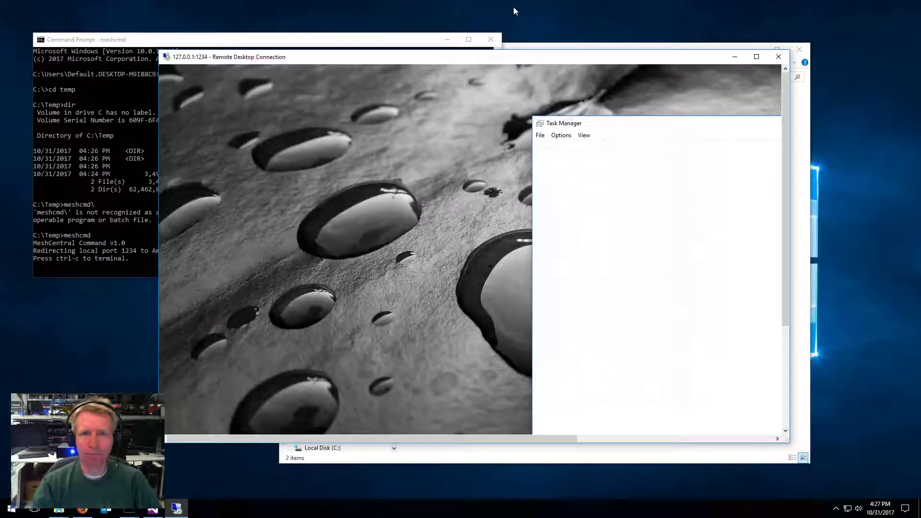
{"action": "left_click_drag", "start_coordinate": [594, 62], "coordinate": [661, 30]}
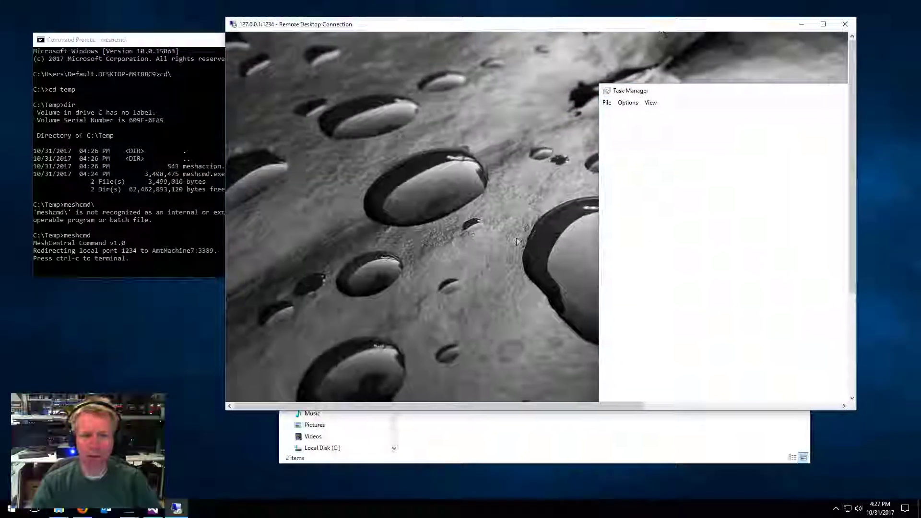
Make the remote session full screen, launch Firefox on AmtMachine7, then minimize the session
{"action": "double_click", "coordinate": [613, 27]}
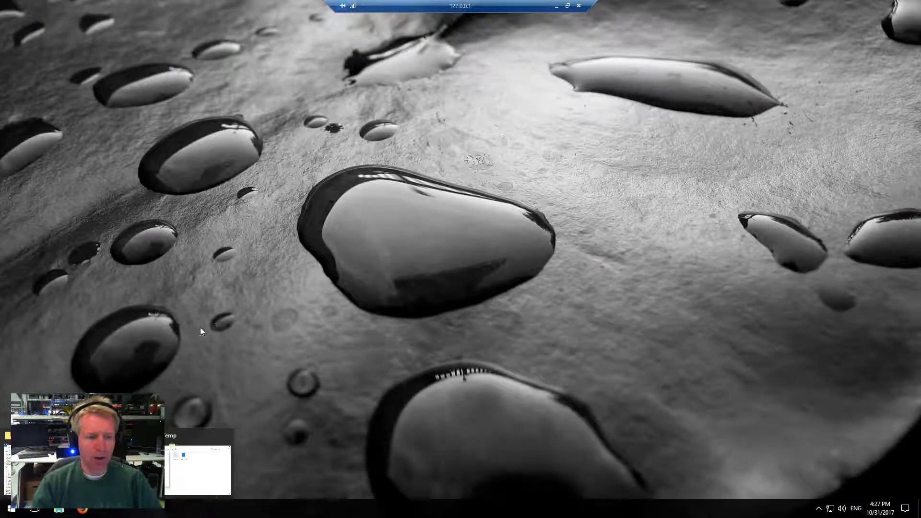
{"action": "left_click", "coordinate": [84, 509]}
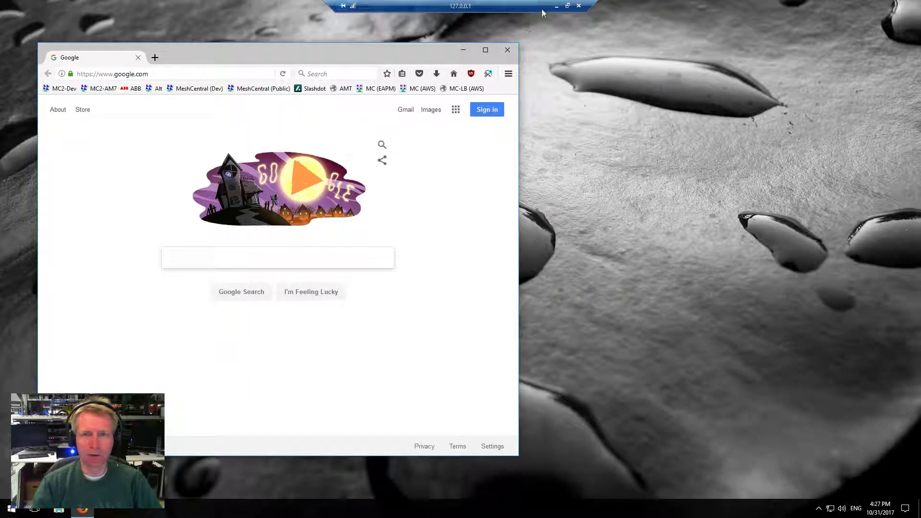
{"action": "left_click", "coordinate": [556, 7]}
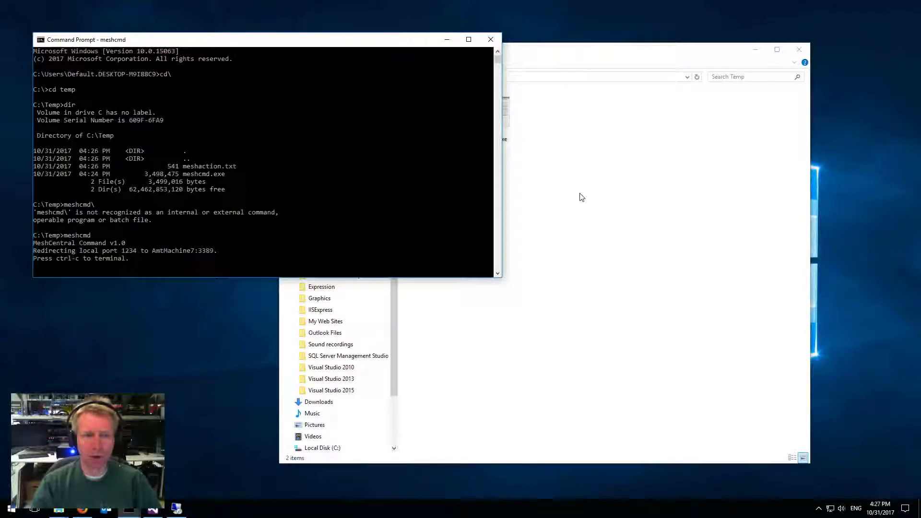
Bring the MeshCentral Firefox window forward and place it right of the meshcmd Command Prompt
{"action": "key", "text": "alt+Tab"}
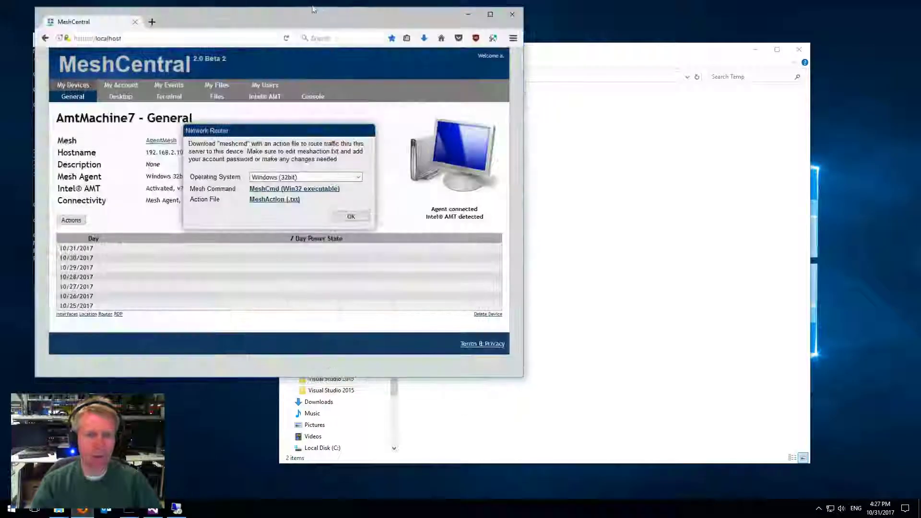
{"action": "left_click_drag", "start_coordinate": [313, 9], "coordinate": [673, 81]}
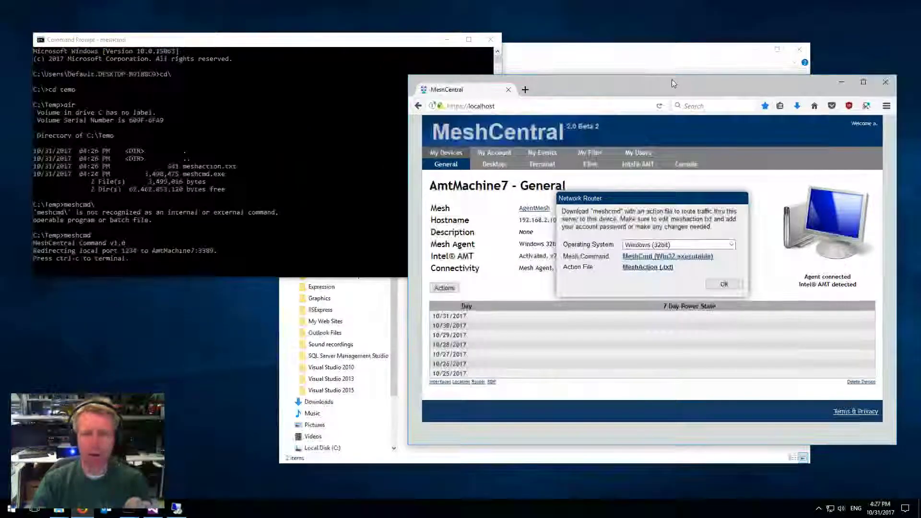